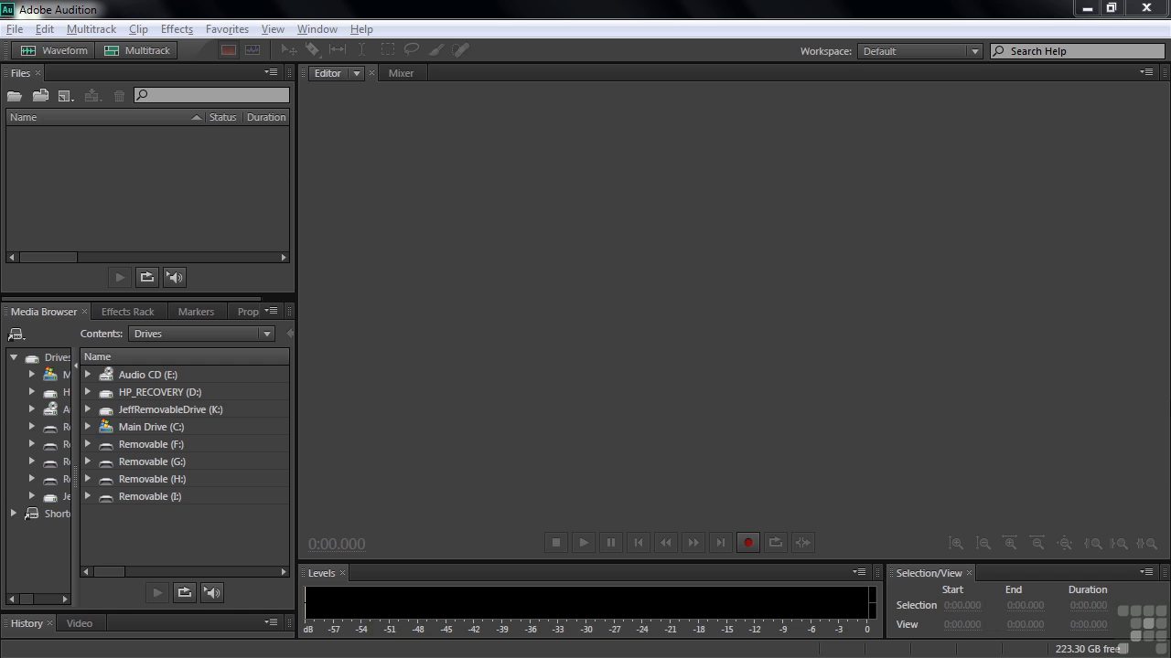
Dismiss the AutoPlay dialog for the audio CD.
key("alt+Tab")
key("Tab")
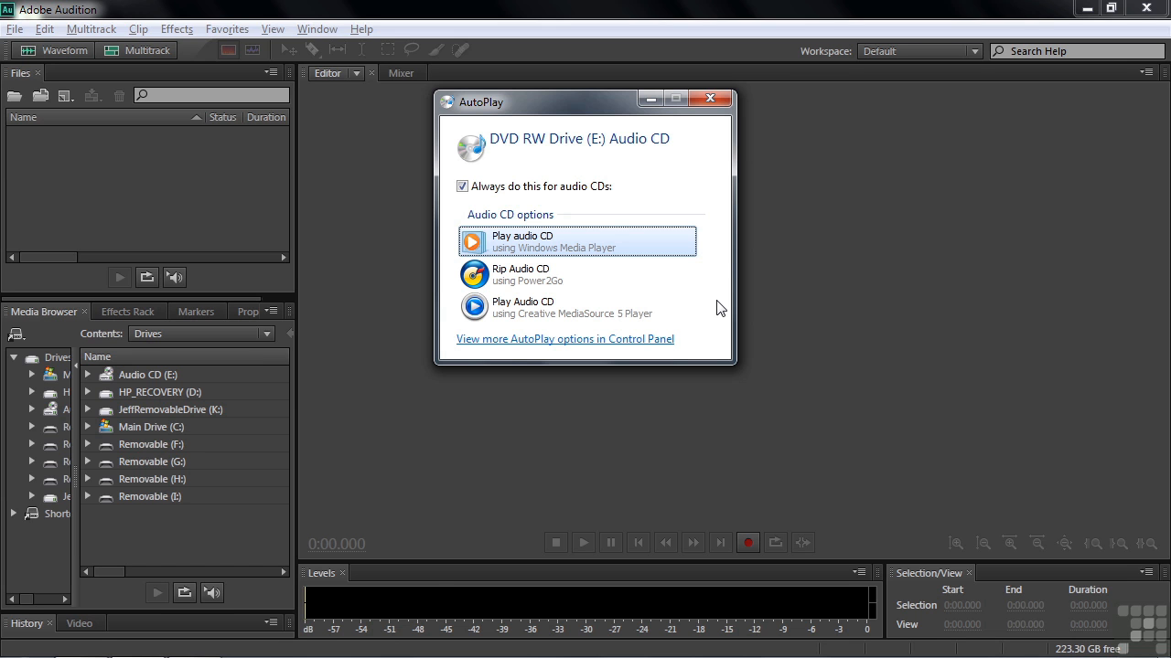
left_click(712, 99)
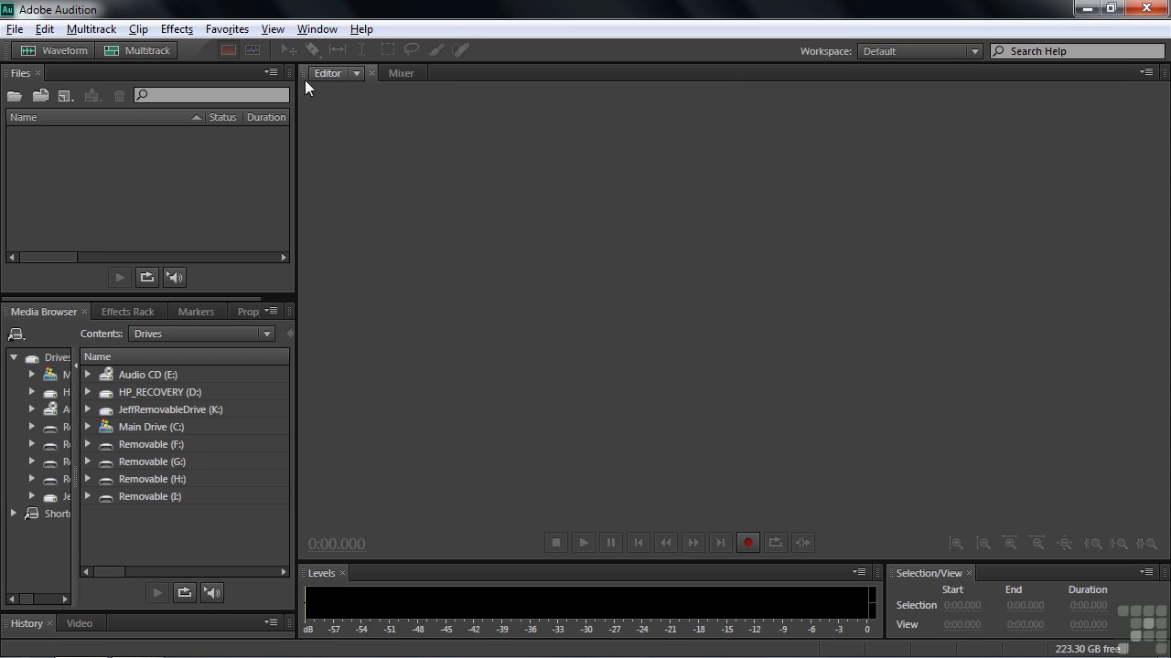
Open Extract Audio from CD for the disc in drive E.
left_click(14, 29)
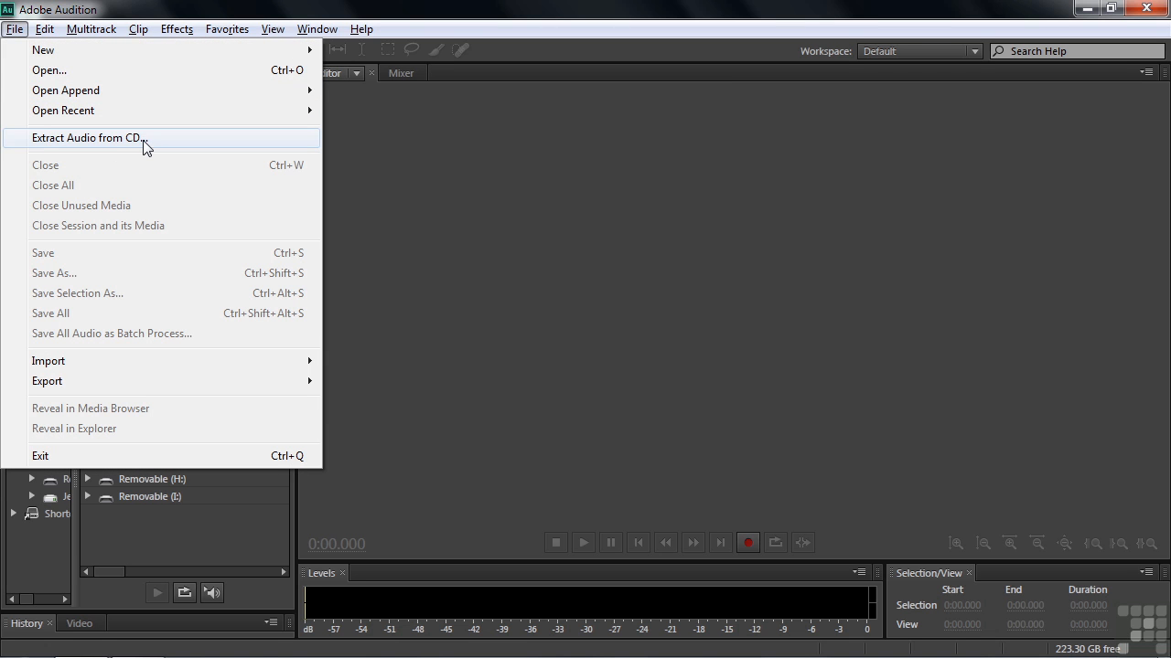
left_click(107, 139)
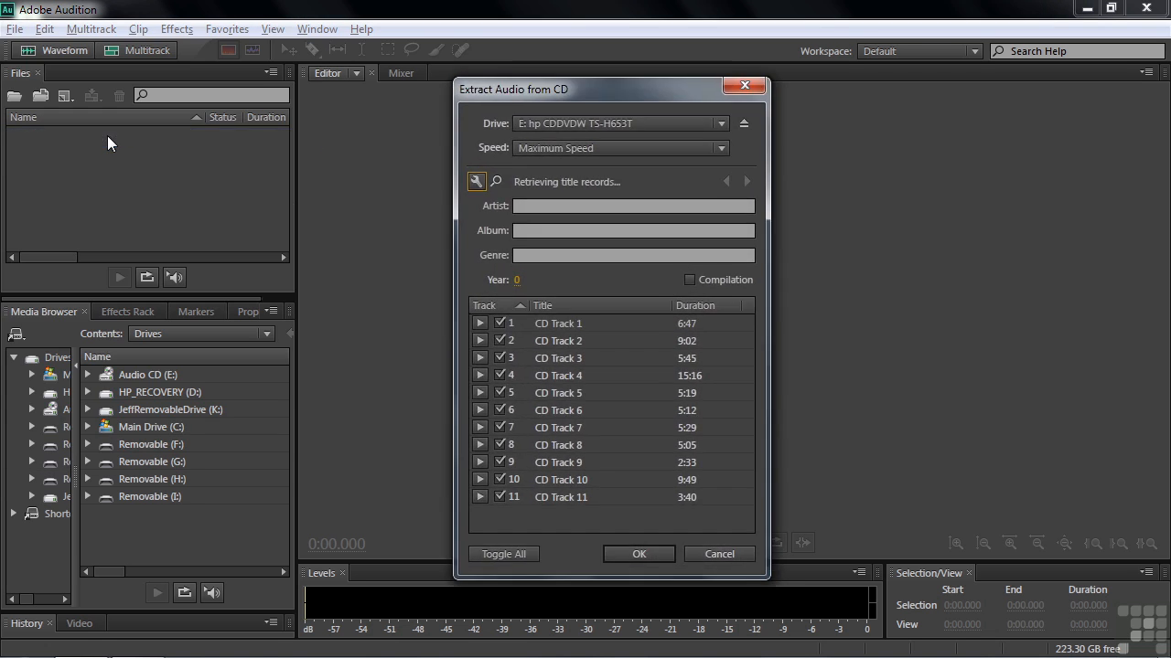
left_click_drag(619, 92, 637, 75)
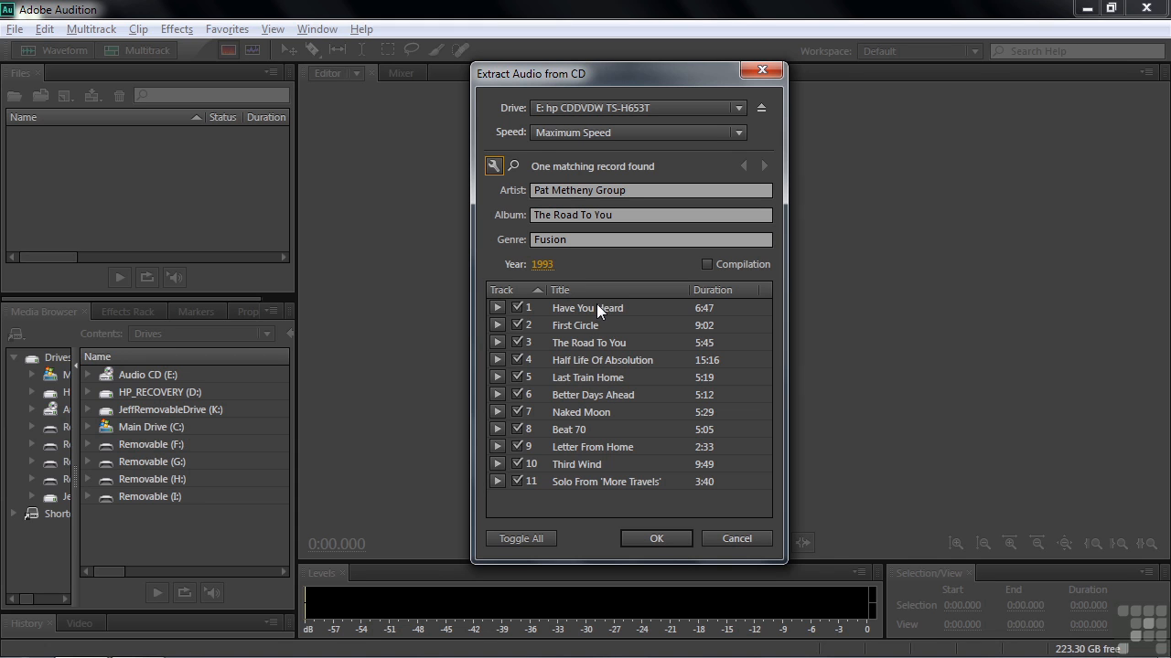
Set the Title Settings file name template to %d-%s.
left_click(492, 166)
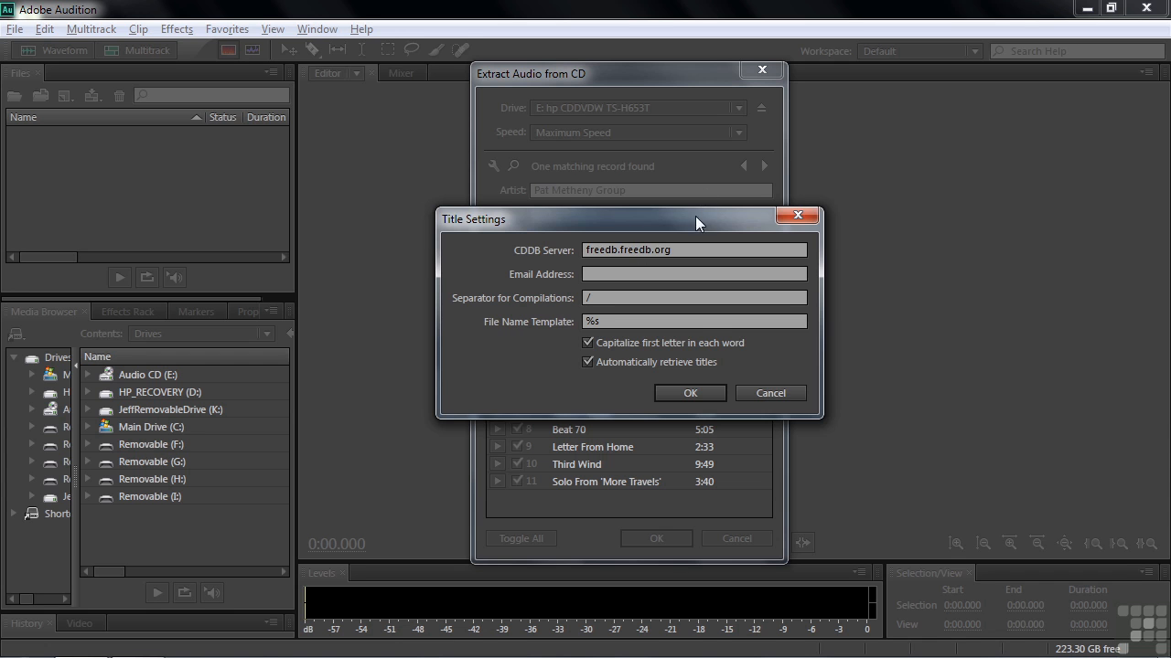
left_click_drag(698, 214, 335, 118)
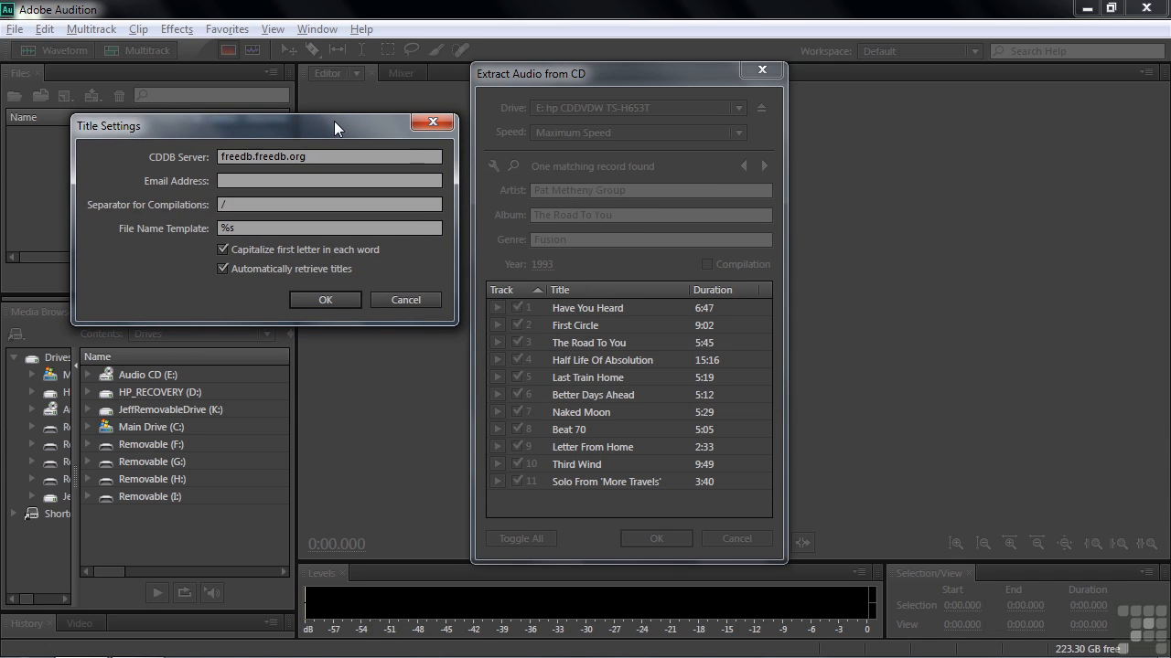
left_click_drag(335, 122, 567, 144)
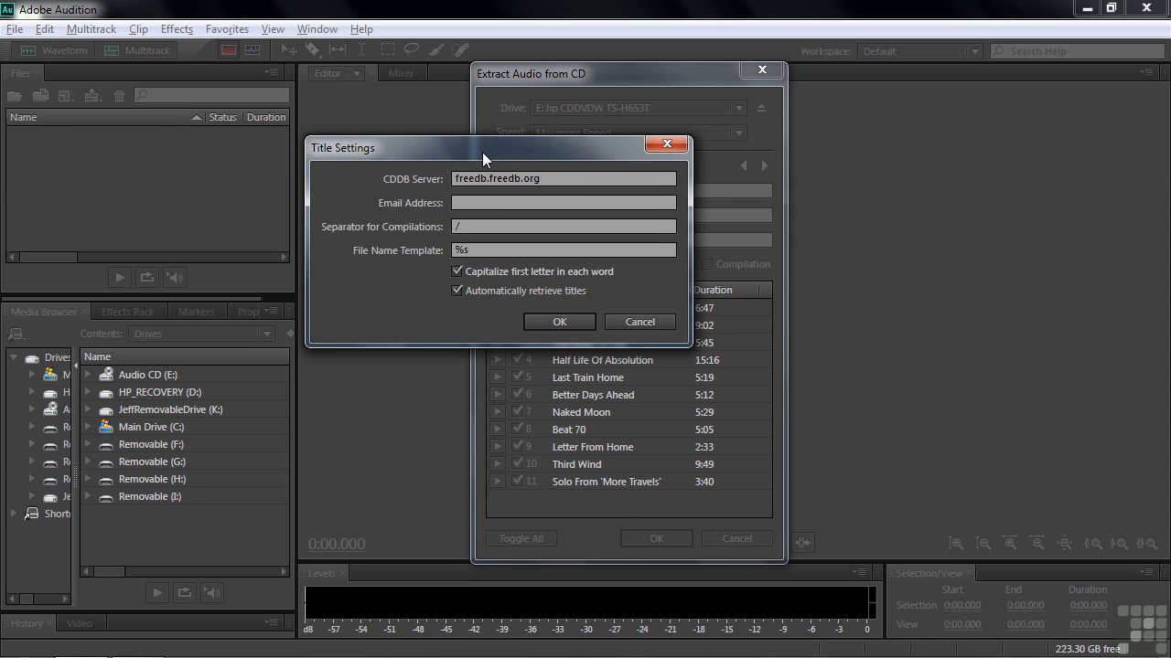
left_click_drag(473, 158, 482, 161)
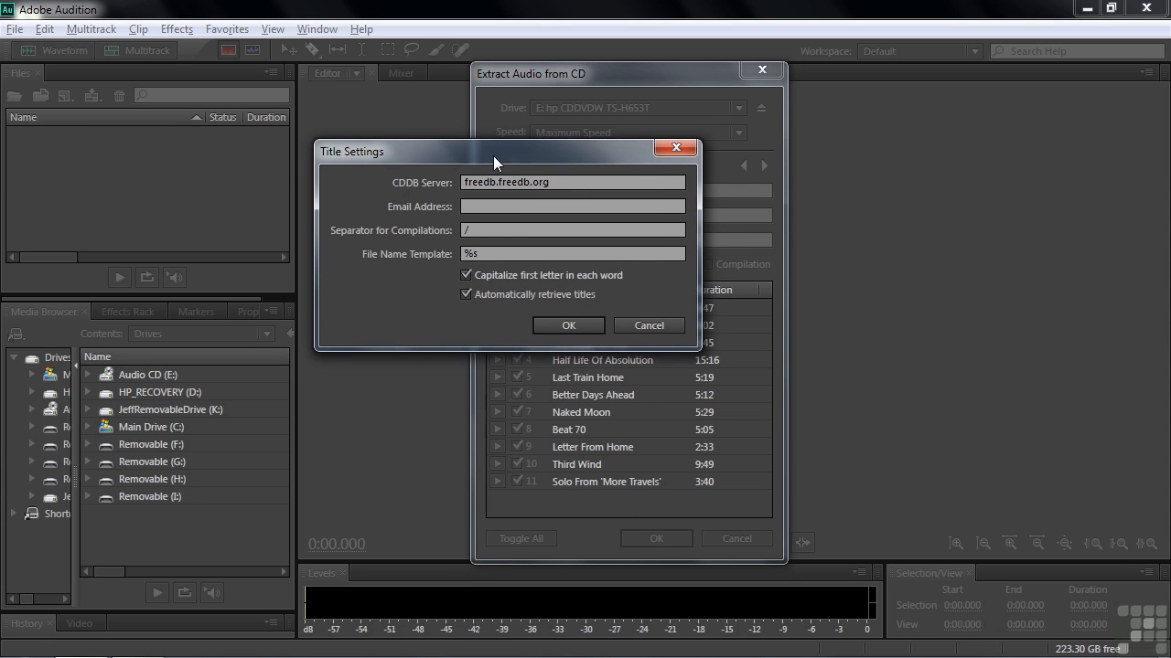
left_click(467, 254)
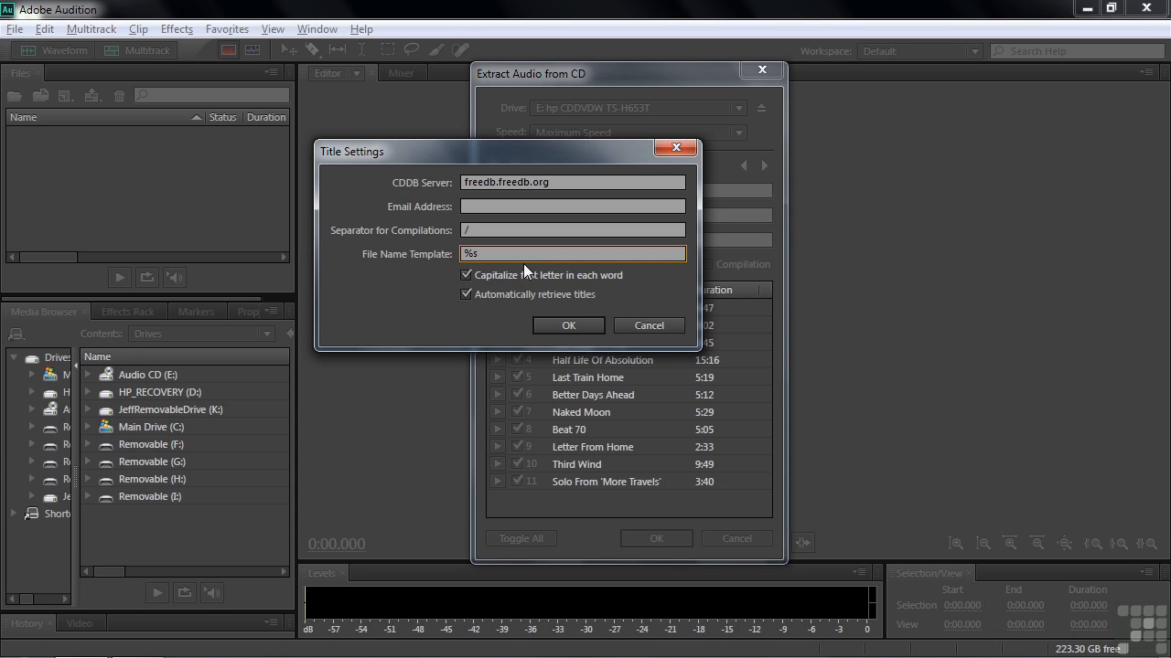
type("%d-")
left_click(565, 326)
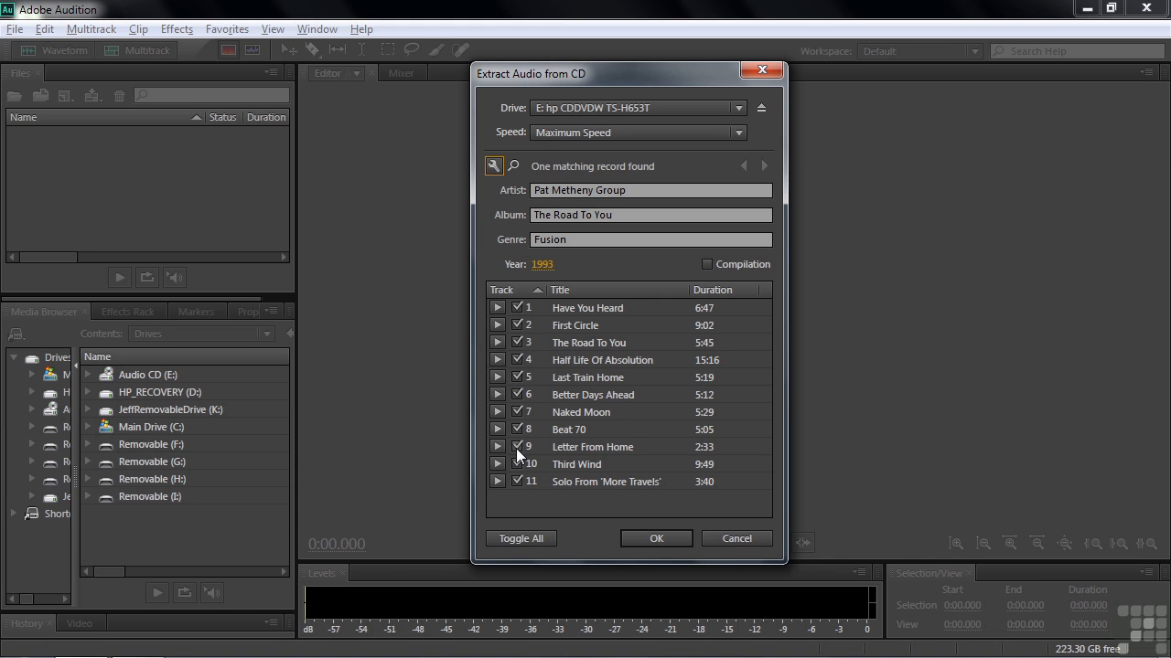
Extract only track 9, Letter From Home, from the CD.
left_click(521, 538)
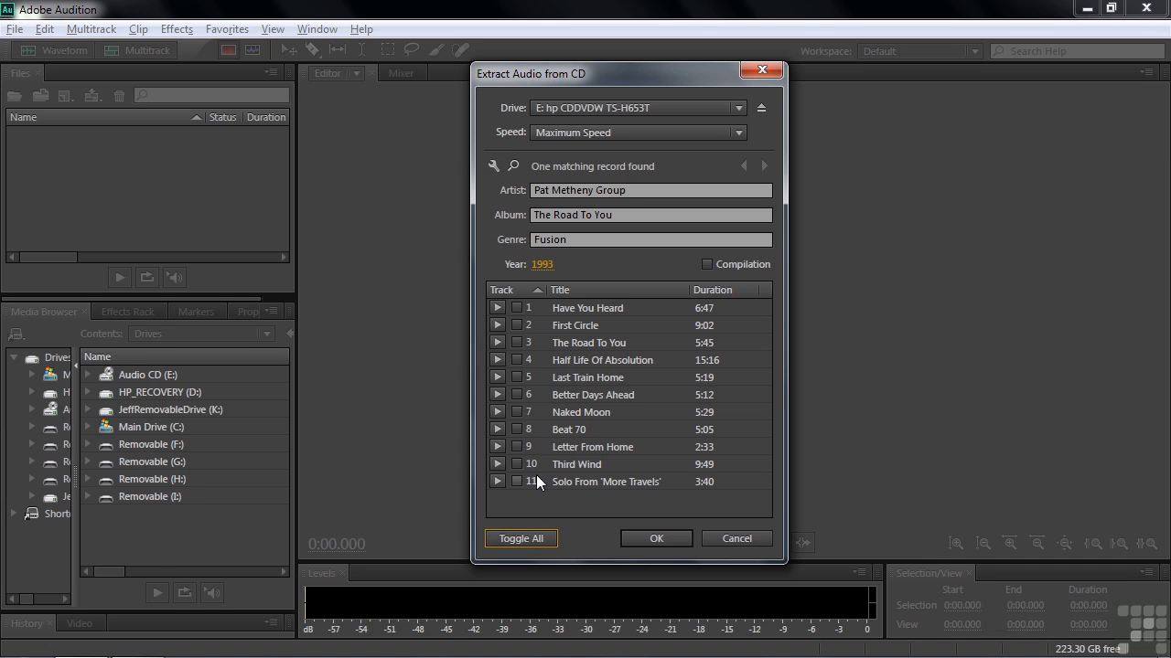
left_click(516, 447)
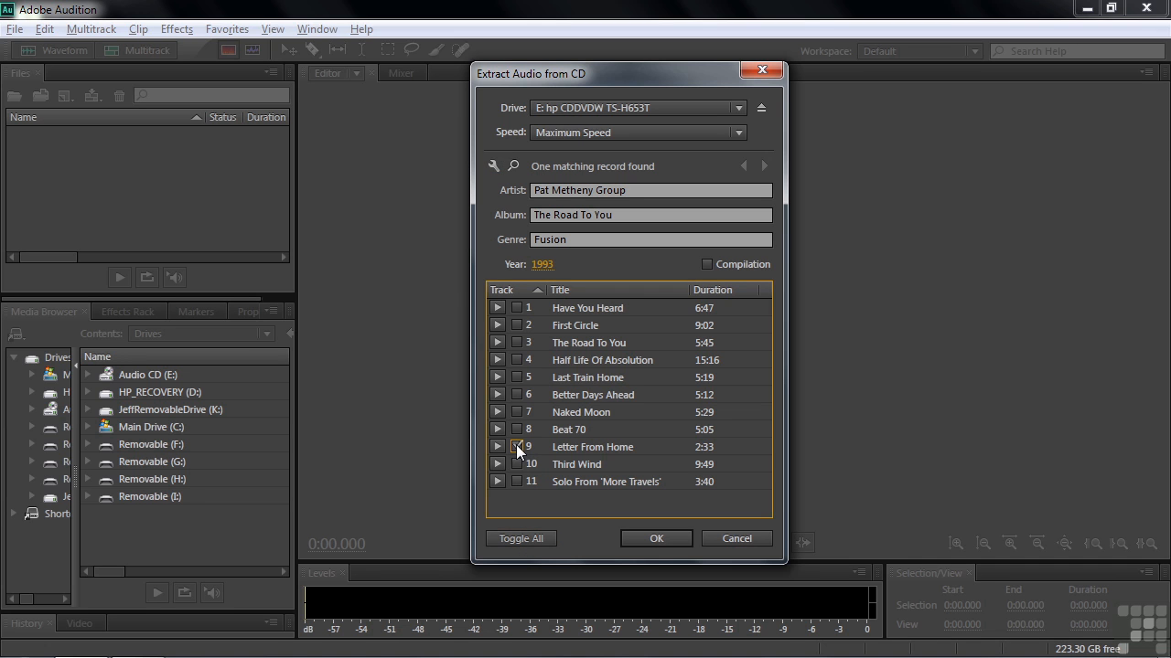
left_click(663, 537)
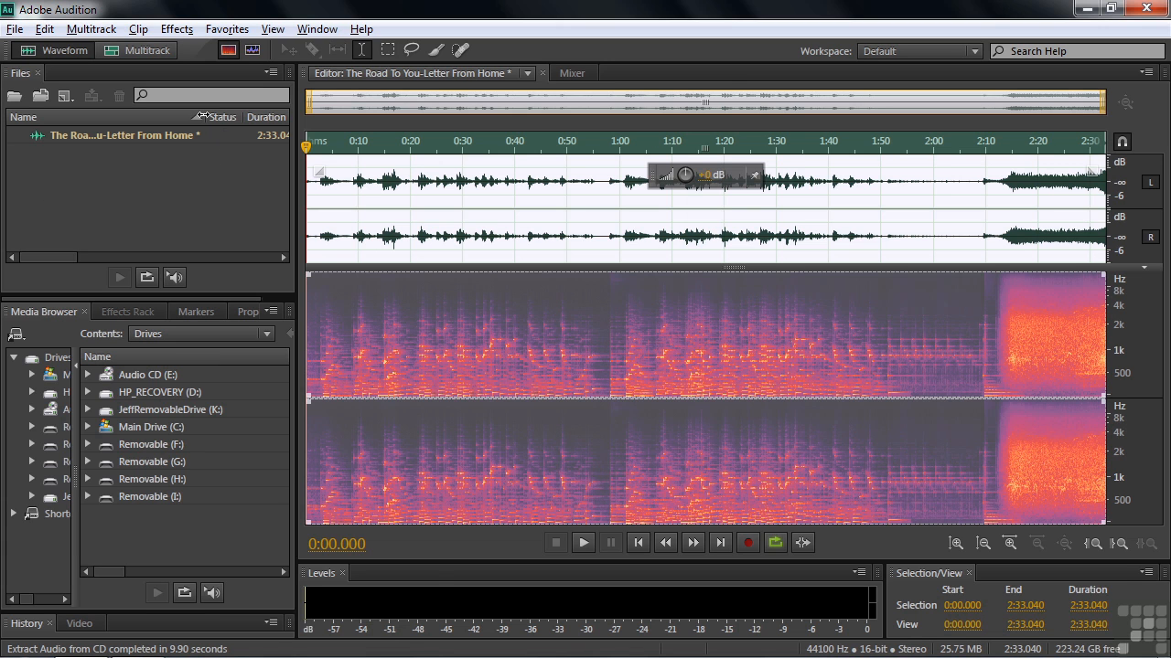
Widen the Files panel's name column and select the extracted file.
left_click_drag(201, 116, 245, 117)
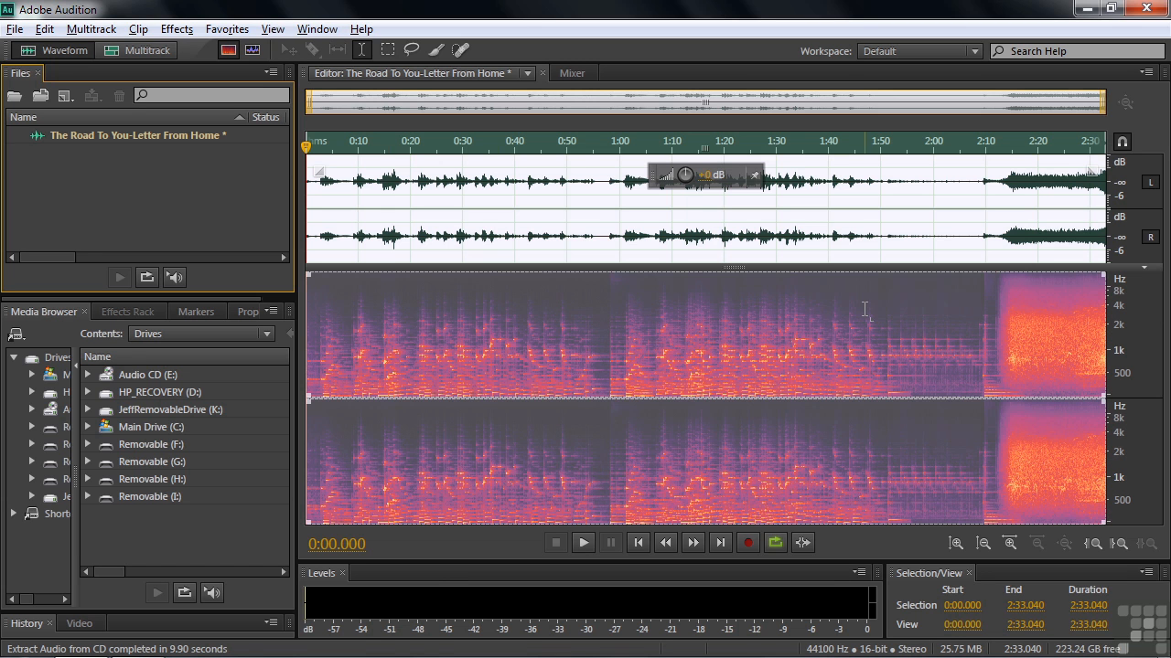
left_click(365, 327)
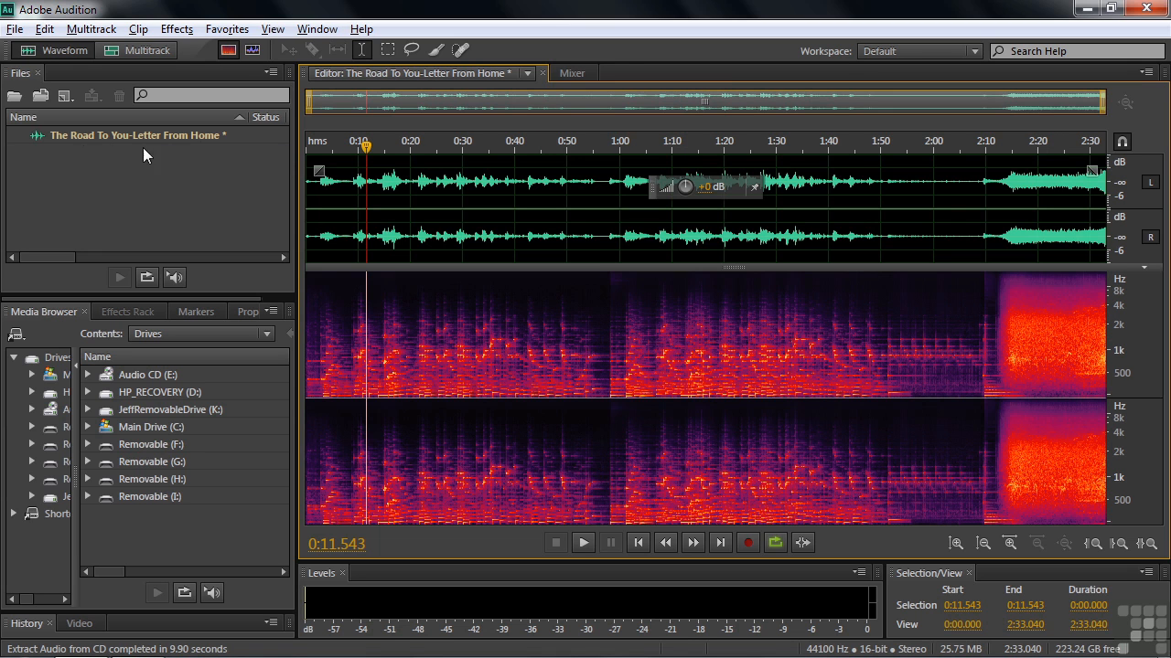
left_click(42, 137)
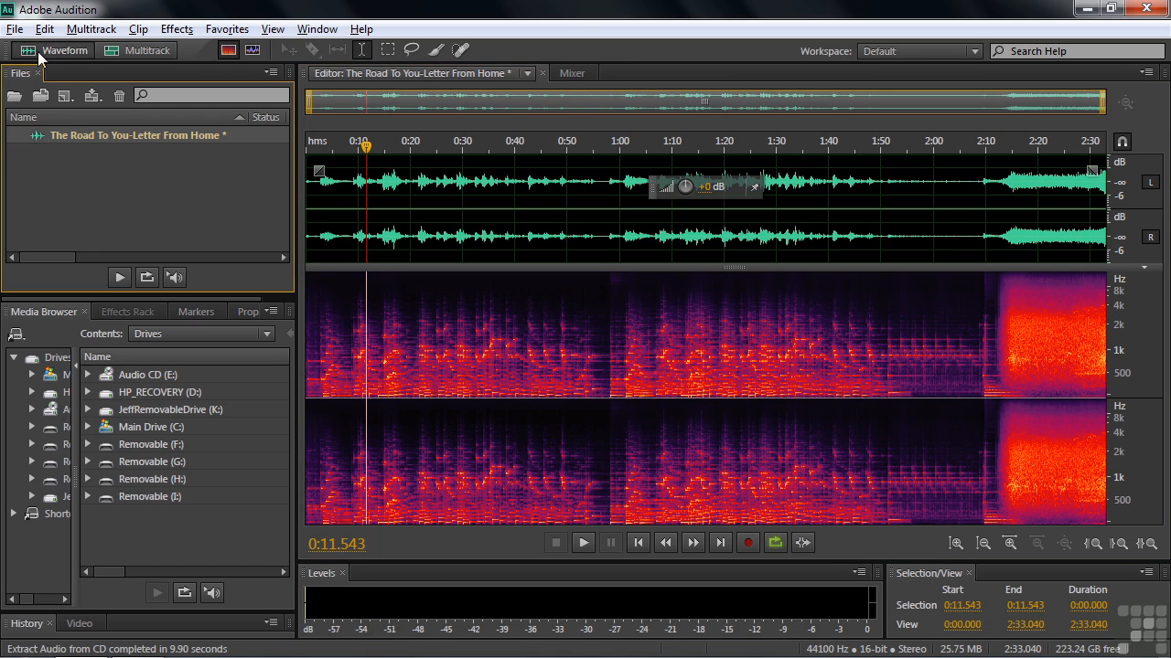
Inspect the extracted file's default Save As name and location without saving.
left_click(16, 30)
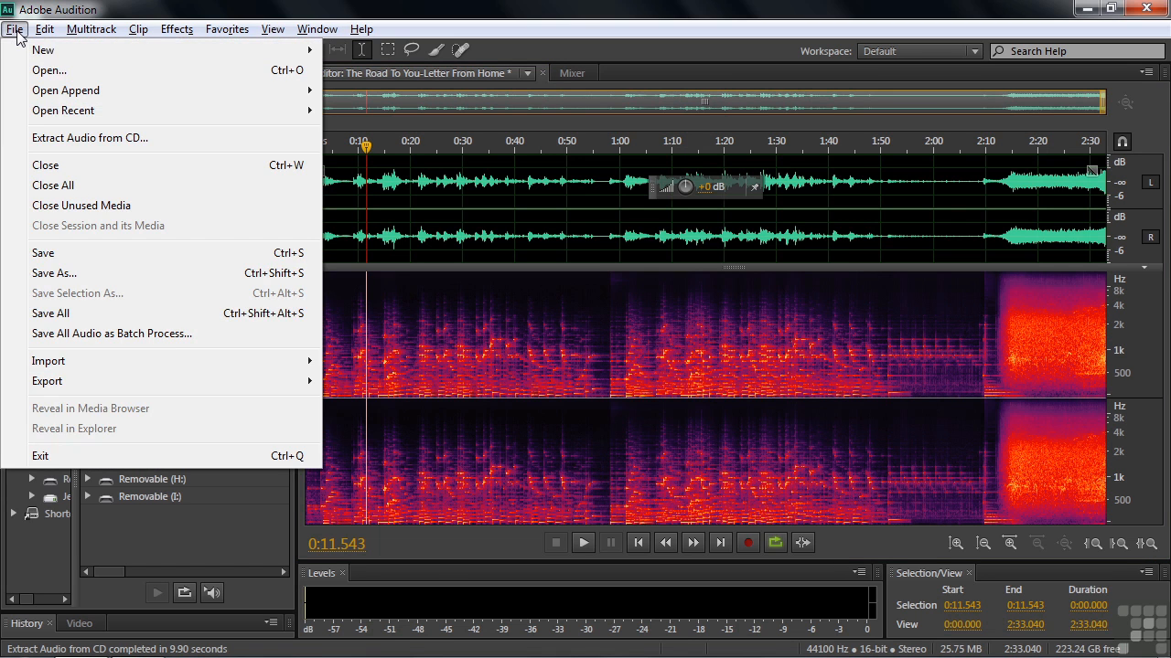
left_click(74, 277)
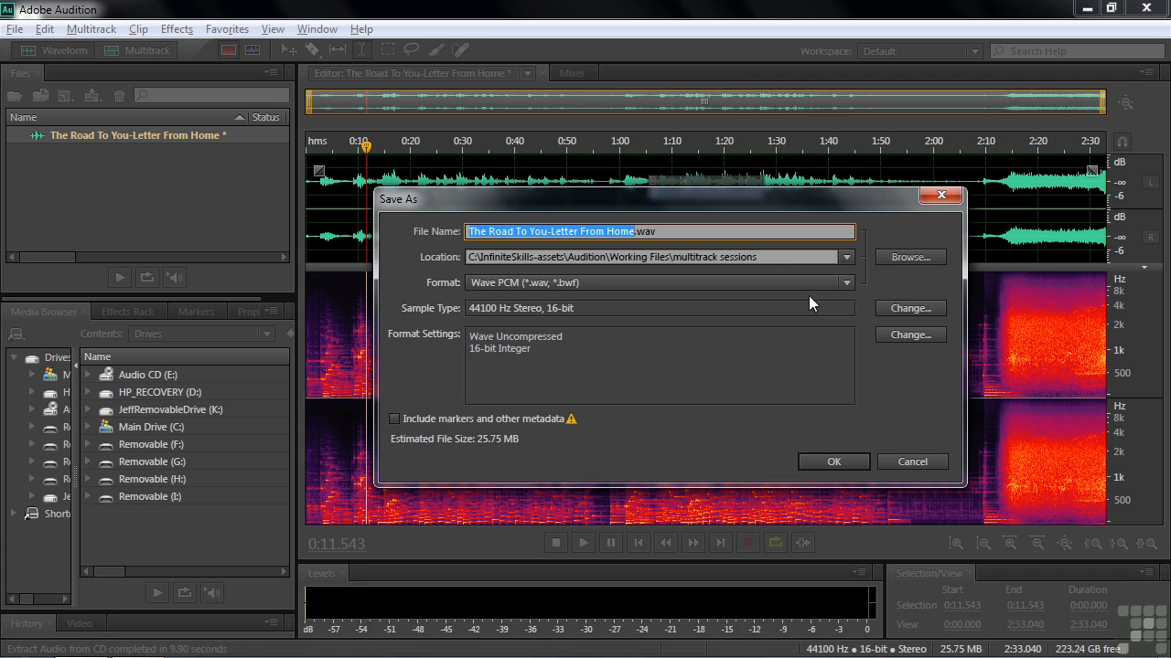
left_click(916, 461)
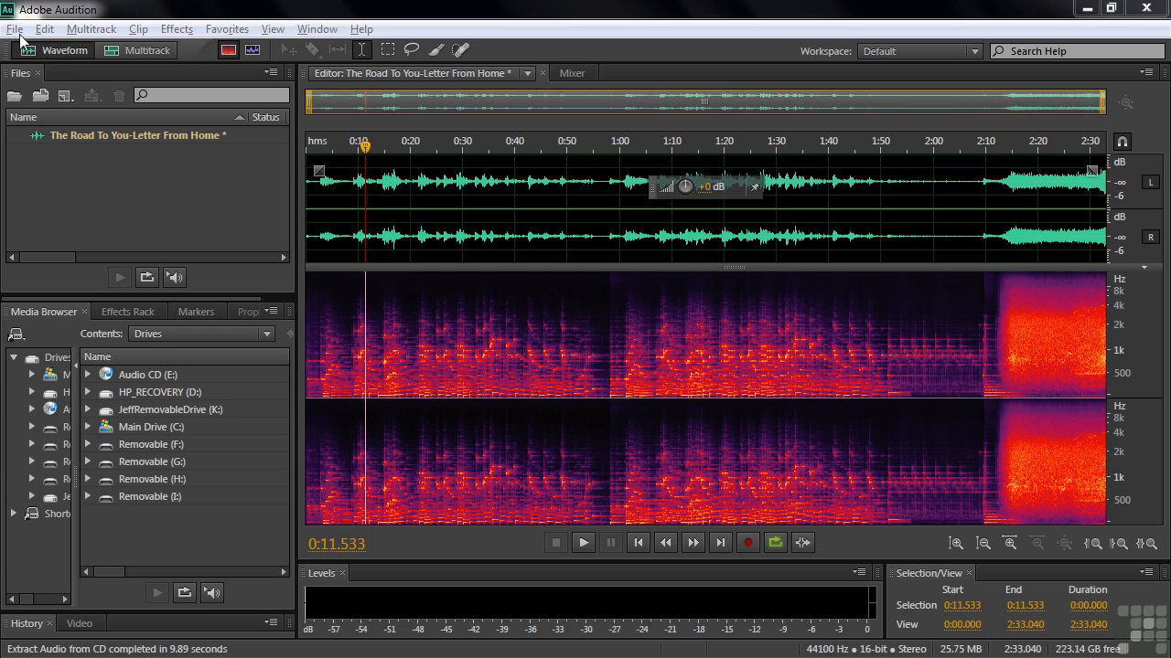
Open Extract Audio from CD for the new disc and select only track 1.
left_click(15, 29)
left_click(57, 139)
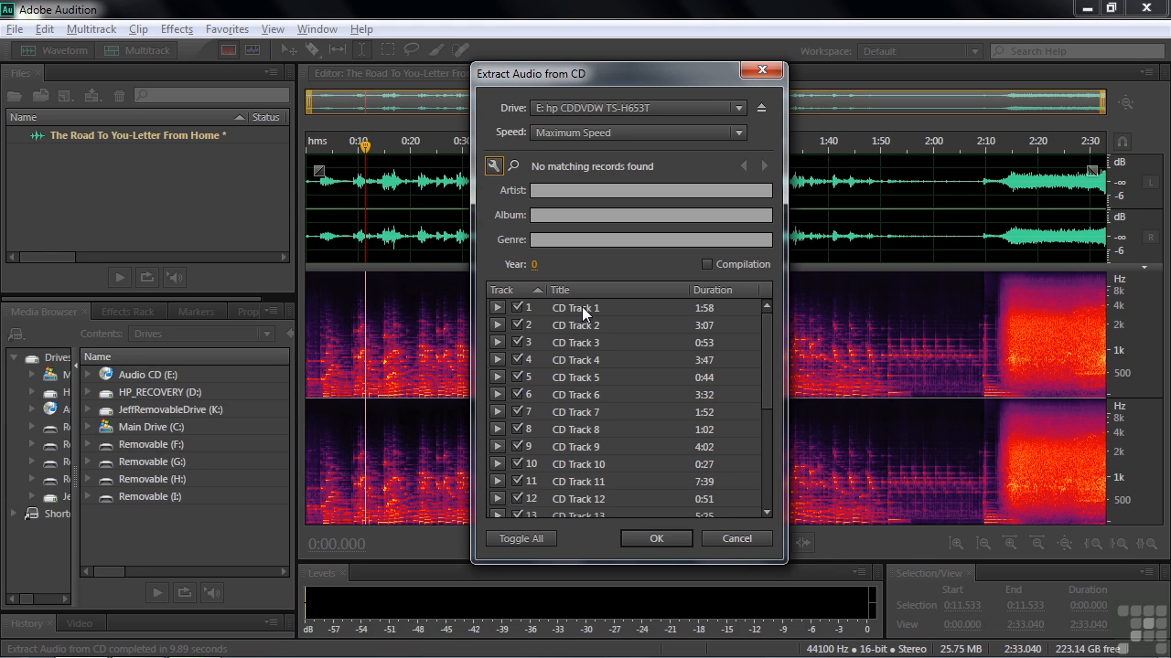
left_click(531, 538)
left_click(515, 308)
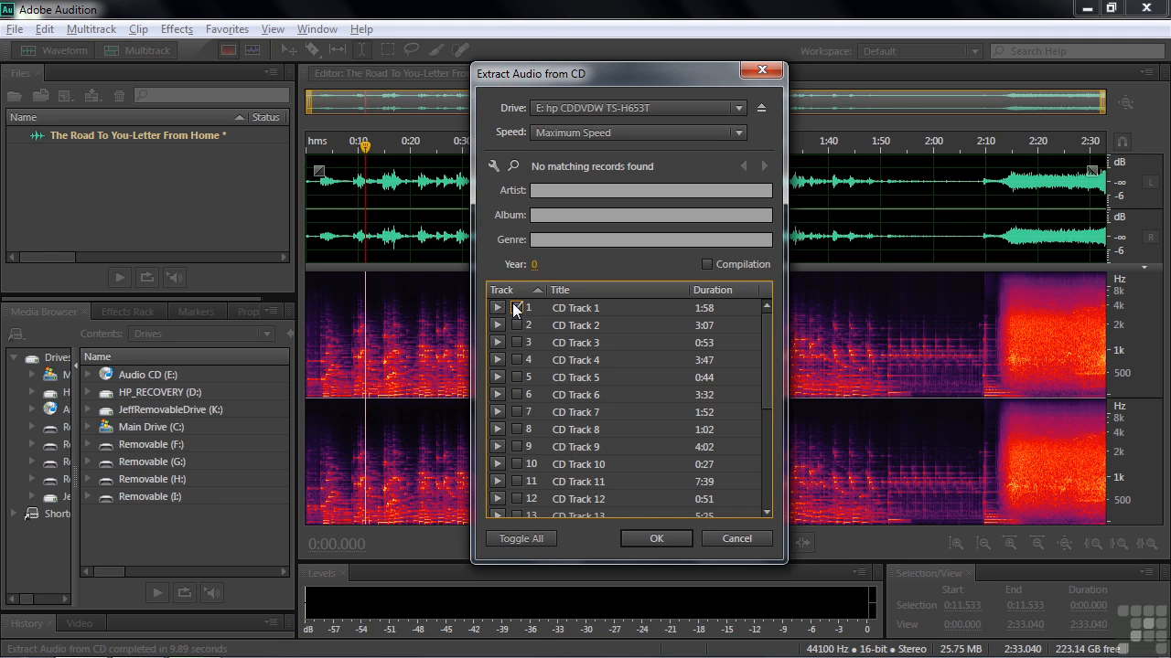
Rename track 1's title to Opening song.
left_click(569, 309)
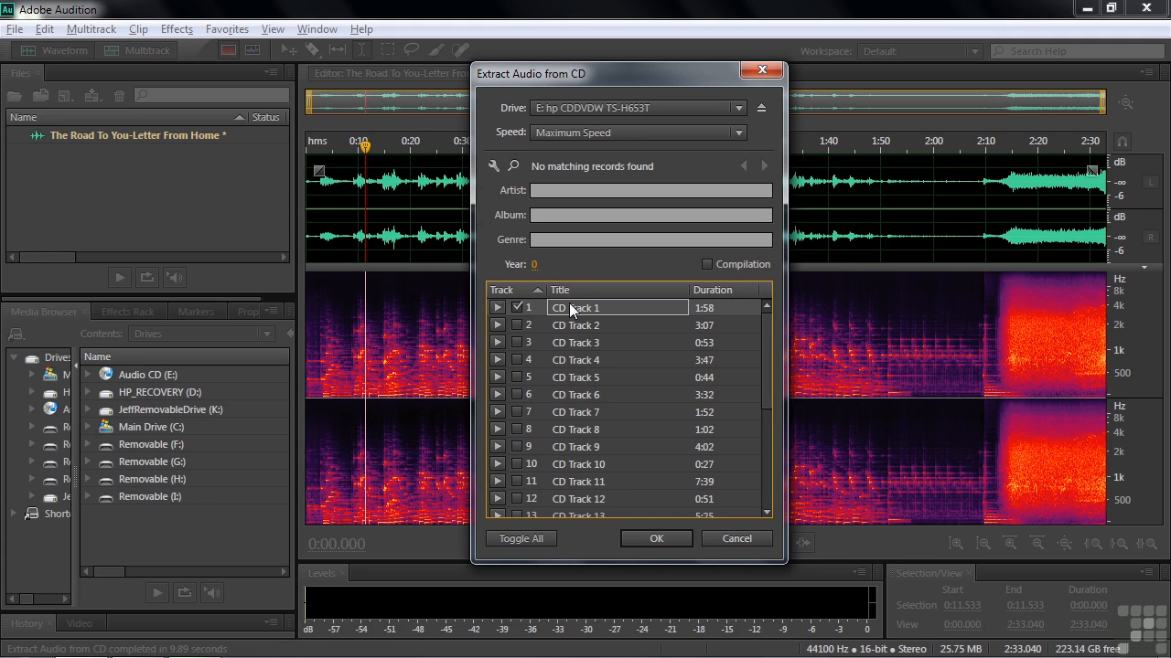
left_click(570, 307)
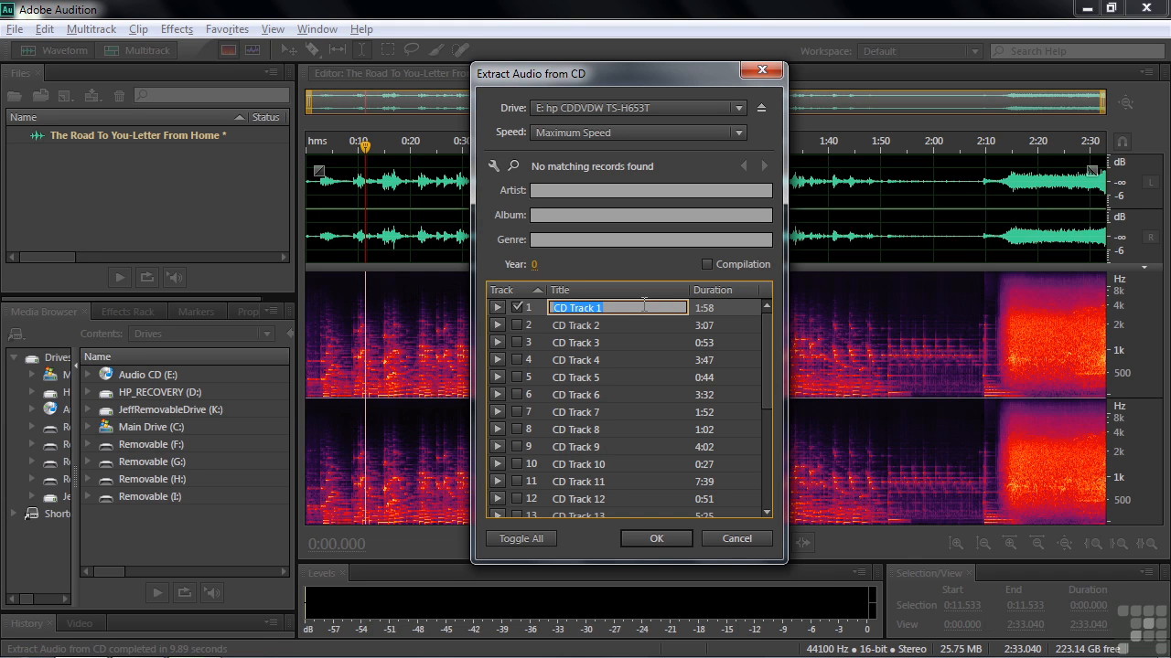
type("Opening song")
Set the file name template to Winter Concert 2011-%s and extract track 1.
left_click(492, 166)
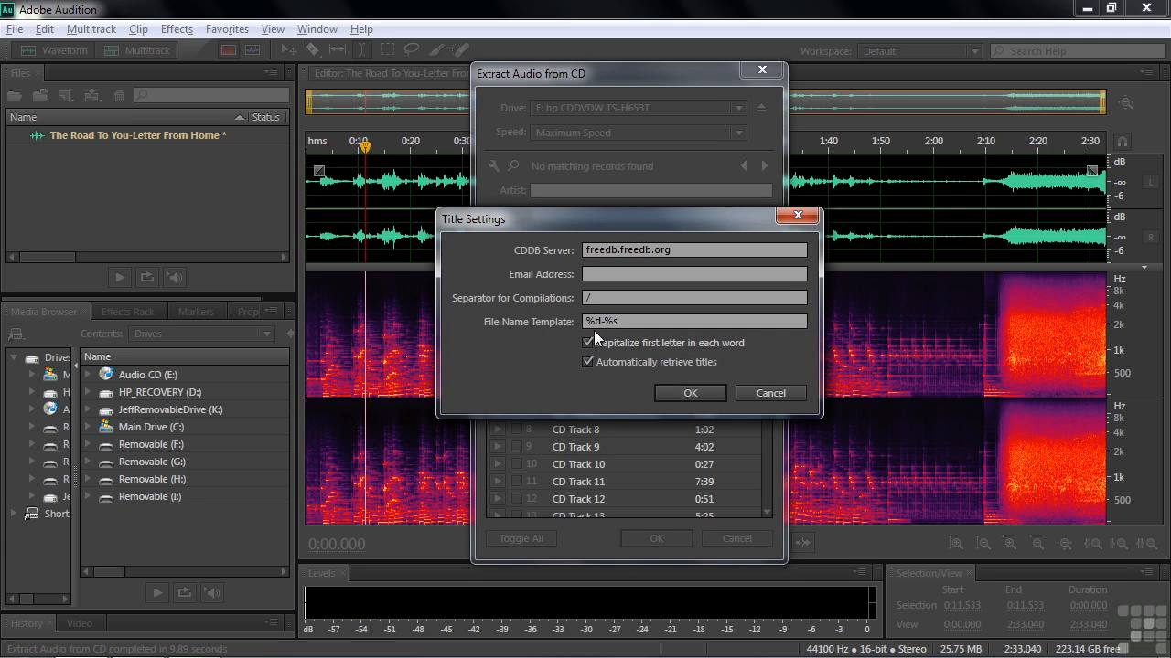
mouse_move(597, 322)
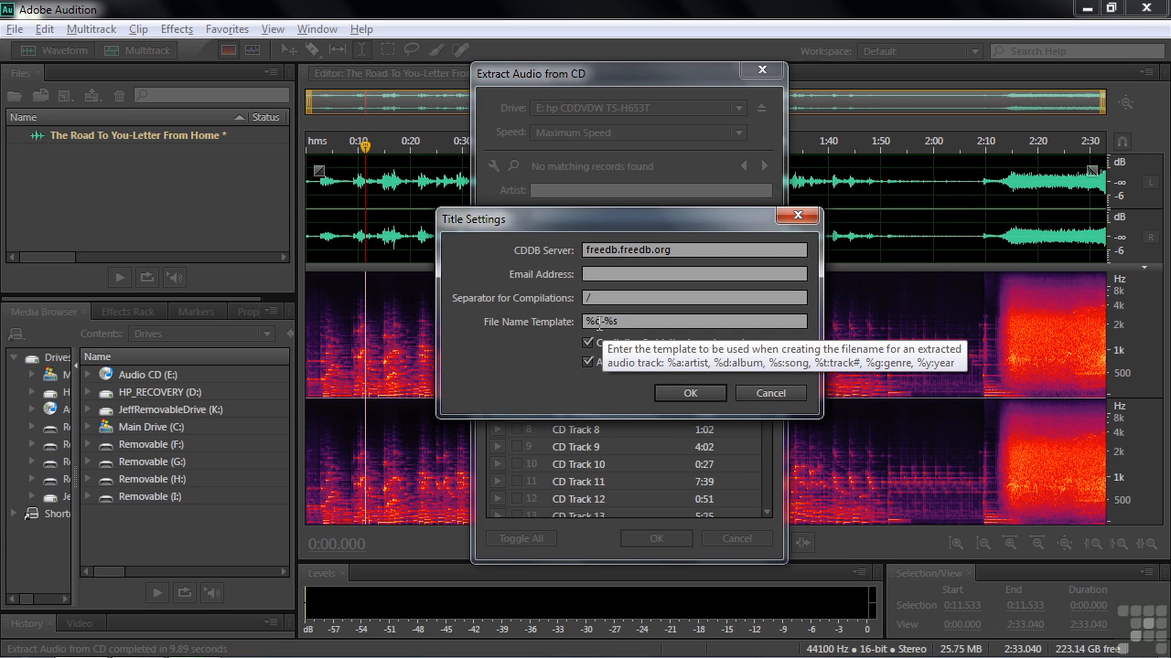
left_click(604, 322)
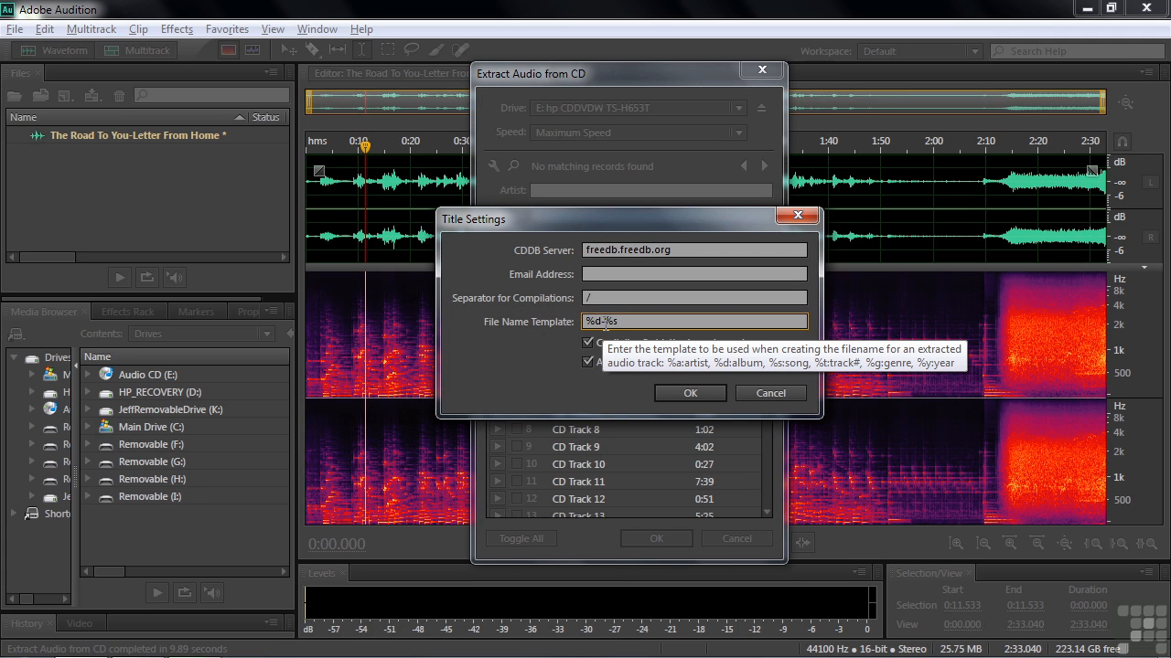
left_click_drag(602, 322, 583, 322)
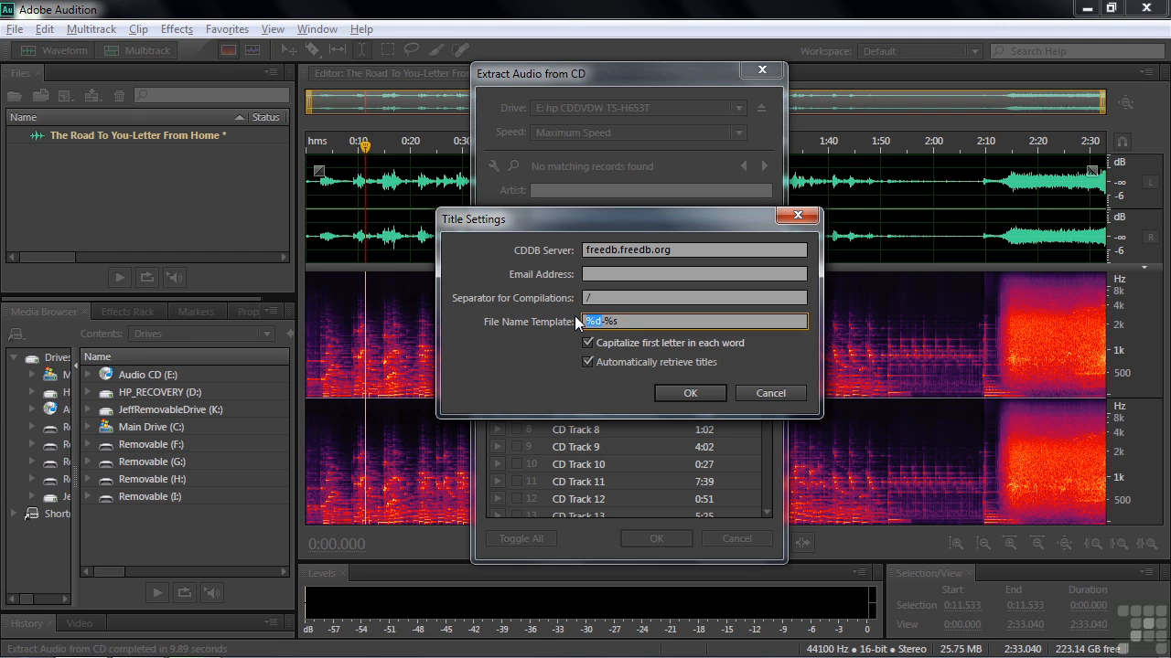
type("Winter Concert 2011")
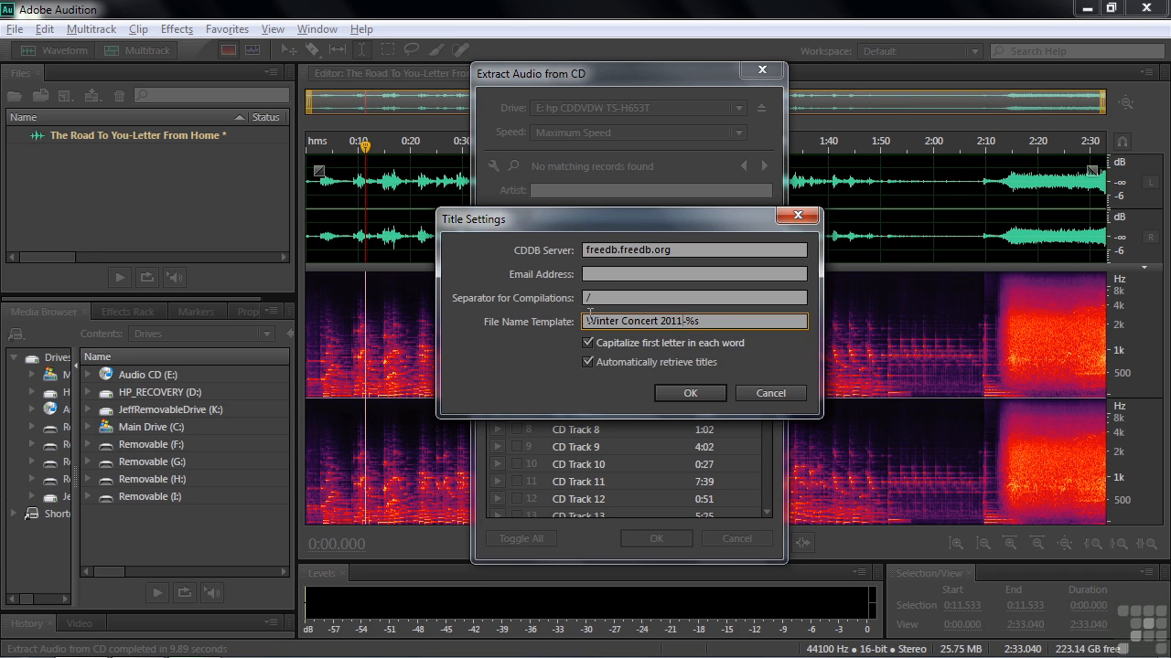
left_click(692, 392)
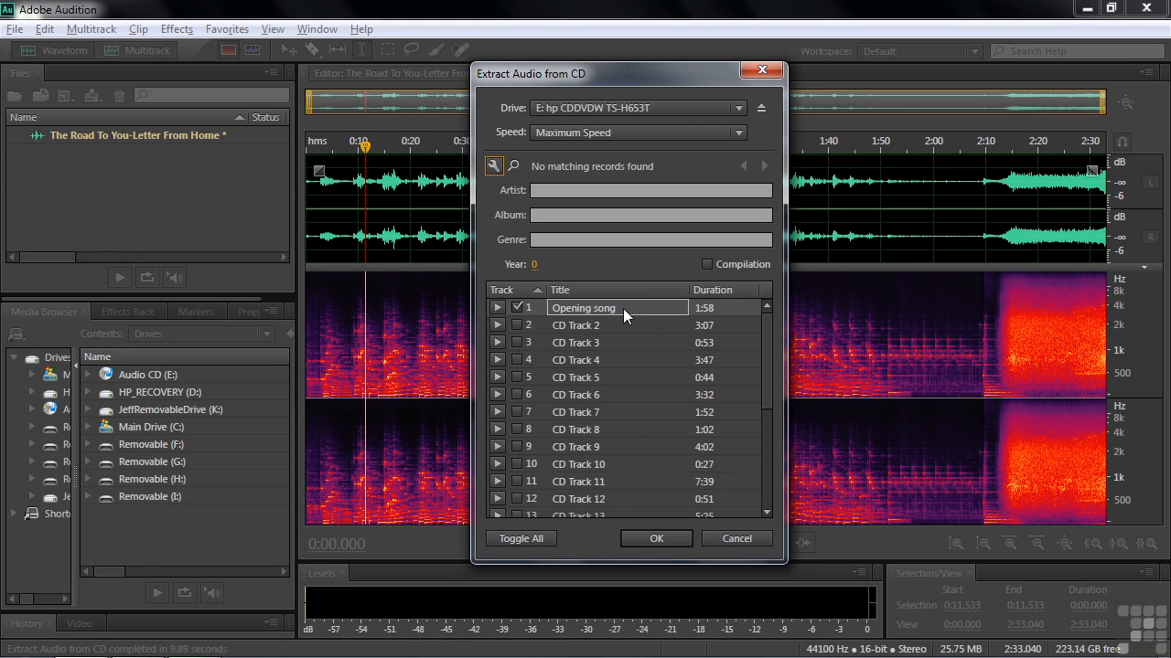
left_click(656, 538)
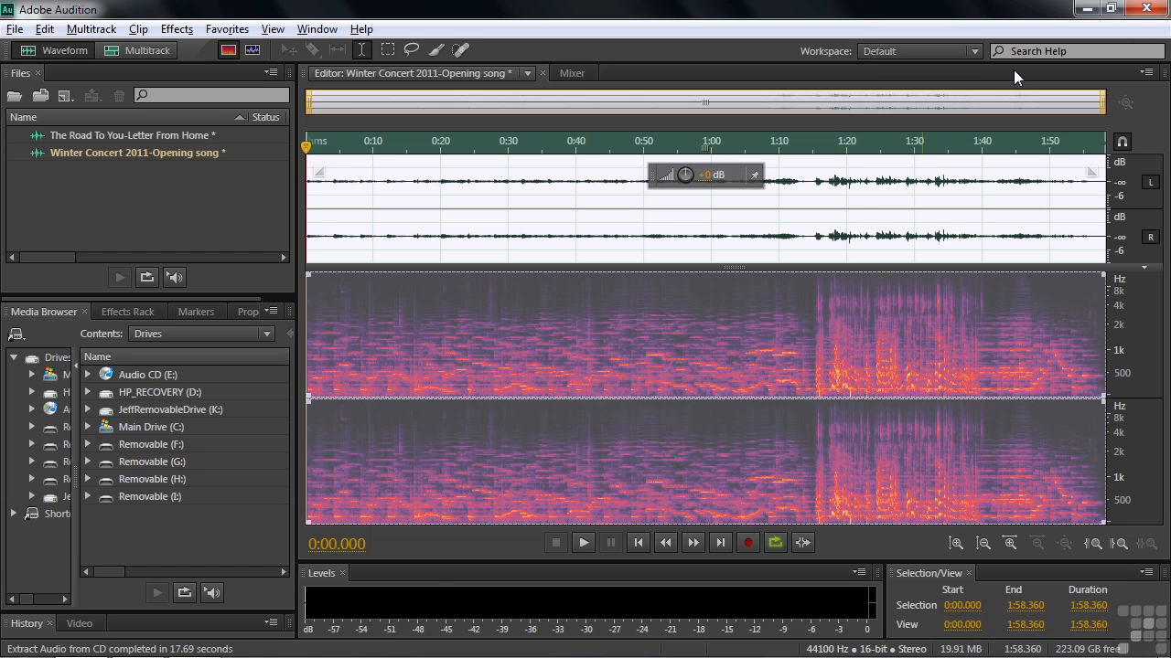
Exit the program without saving either open file.
left_click(1148, 9)
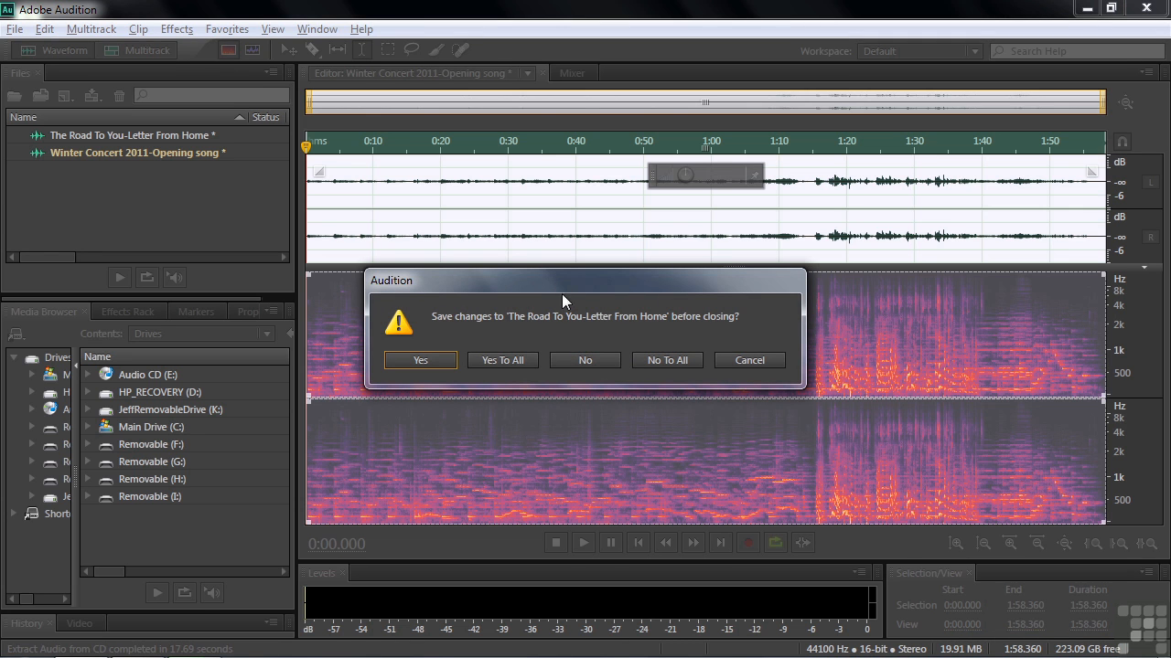
left_click(580, 360)
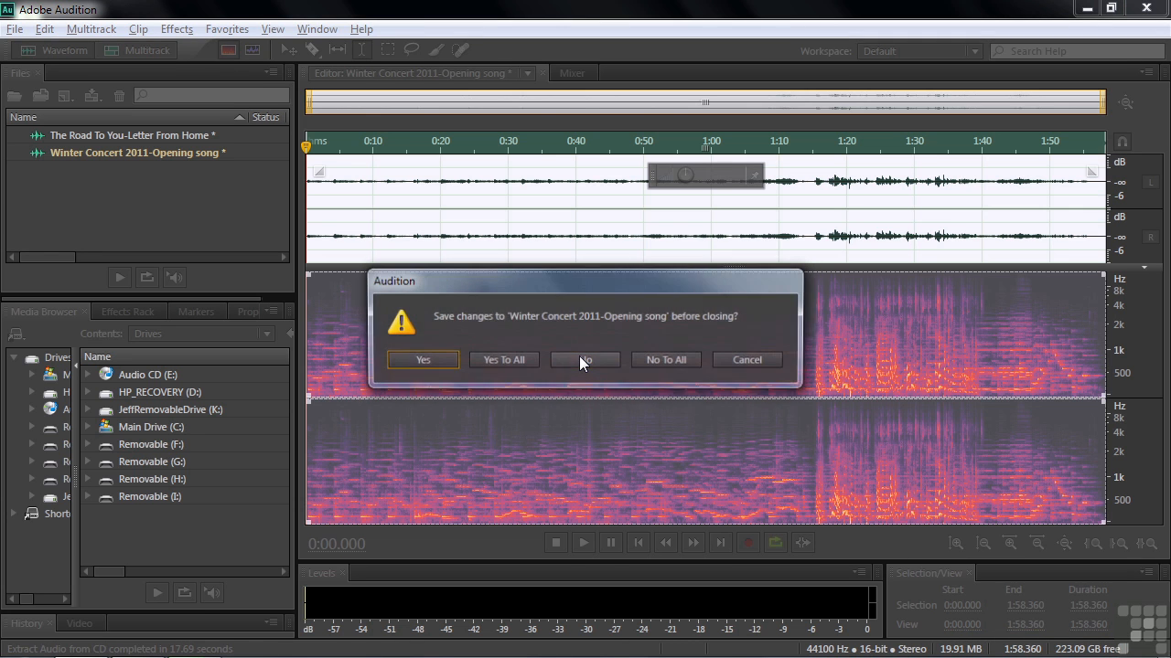
left_click(579, 359)
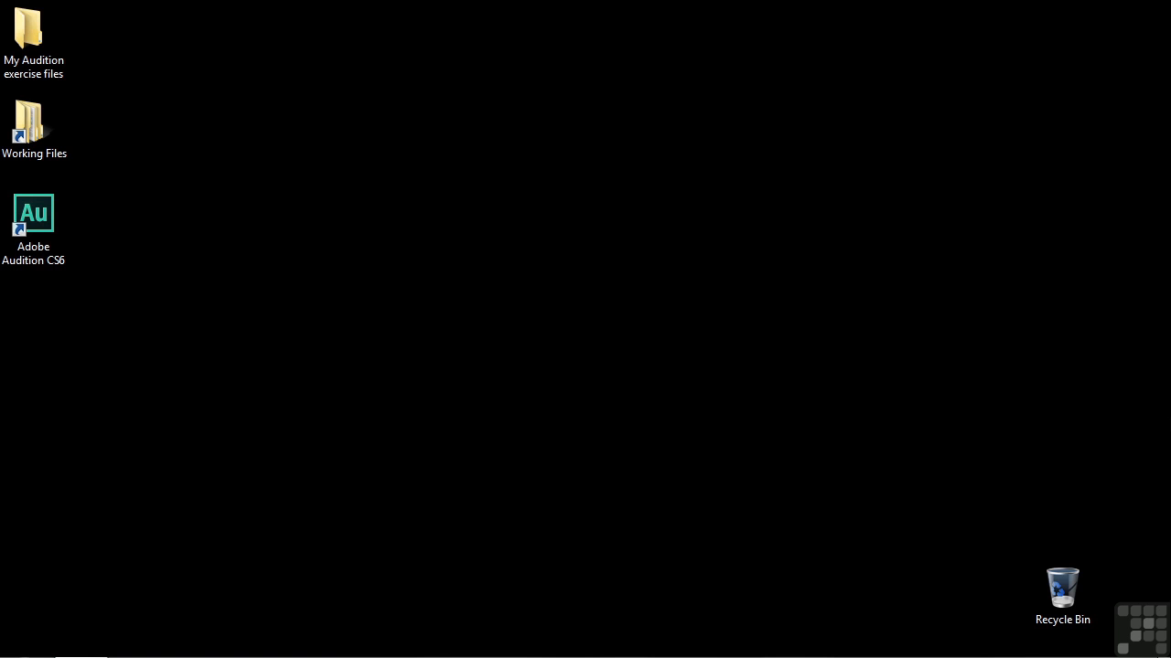